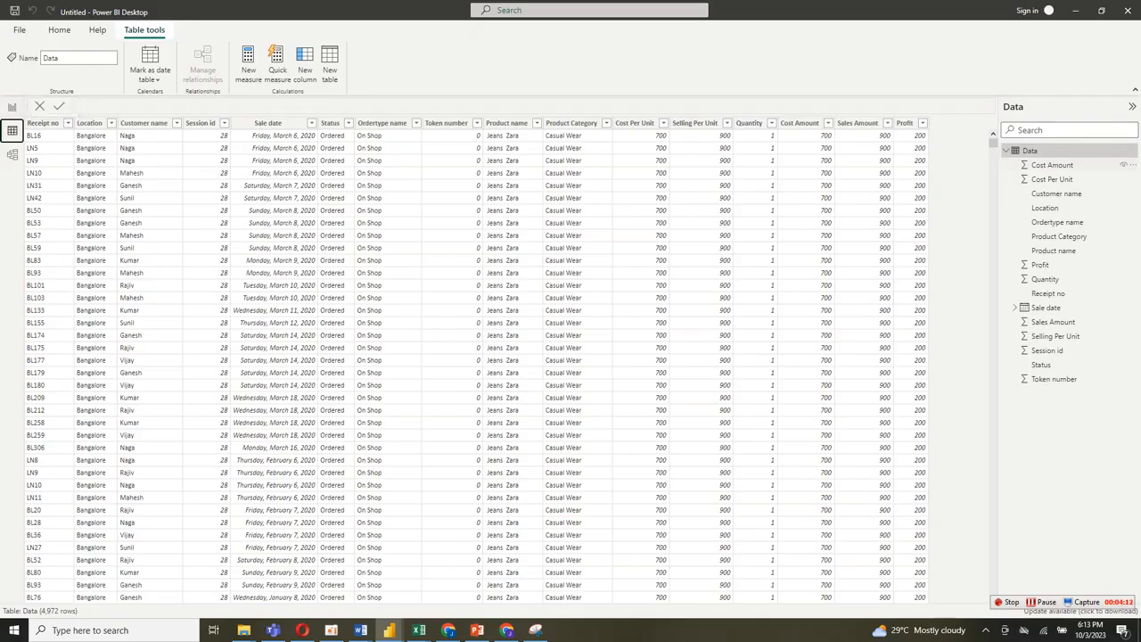
Add a new calculated column named Product to the Data table
right_click(1029, 151)
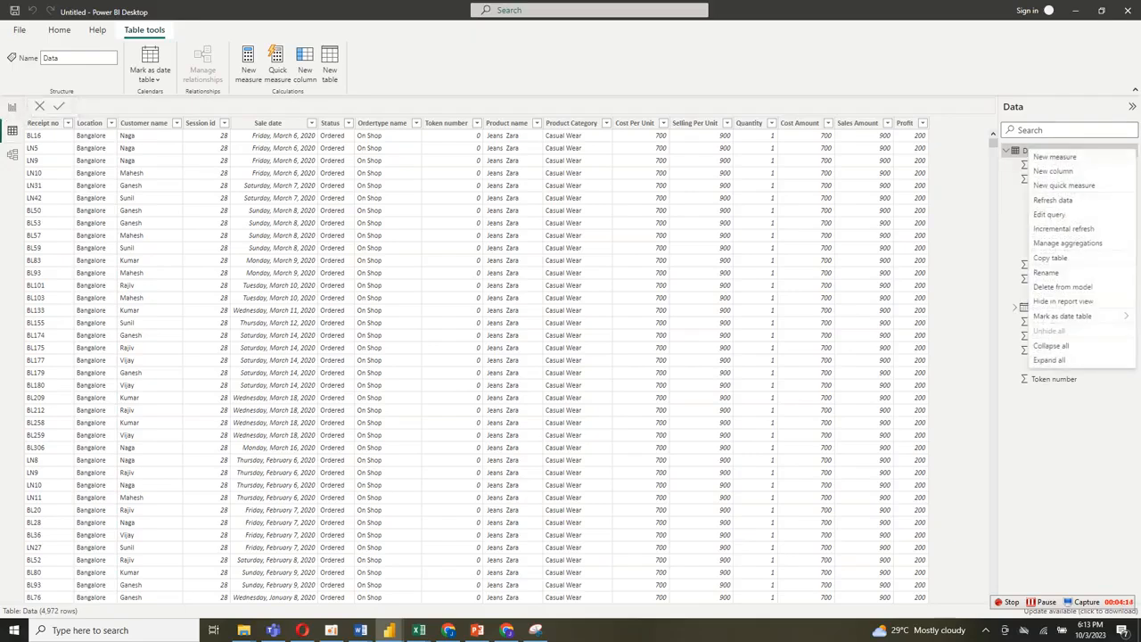
click(1053, 171)
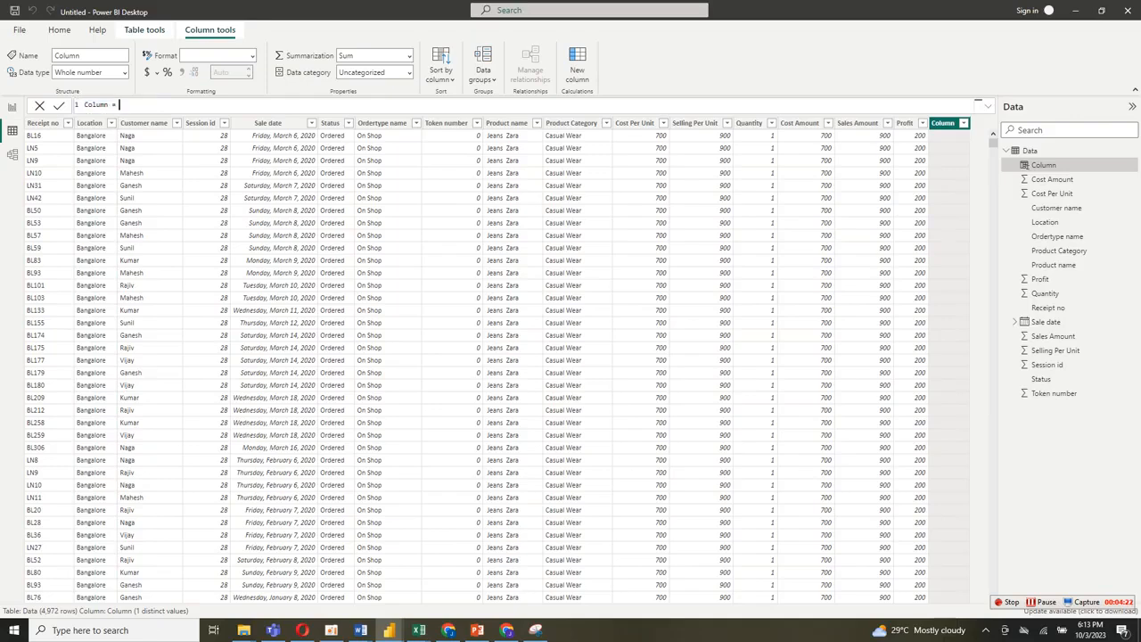
key(BackSpace)
key(BackSpace)
key(BackSpace)
key(BackSpace)
key(BackSpace)
key(BackSpace)
key(BackSpace)
key(BackSpace)
key(BackSpace)
text(P)
text(roc)
text(uct)
text( =)
Define the Product column as Data[Product name] & " " & Data[Product Category], joining both fields with a space
text(pro)
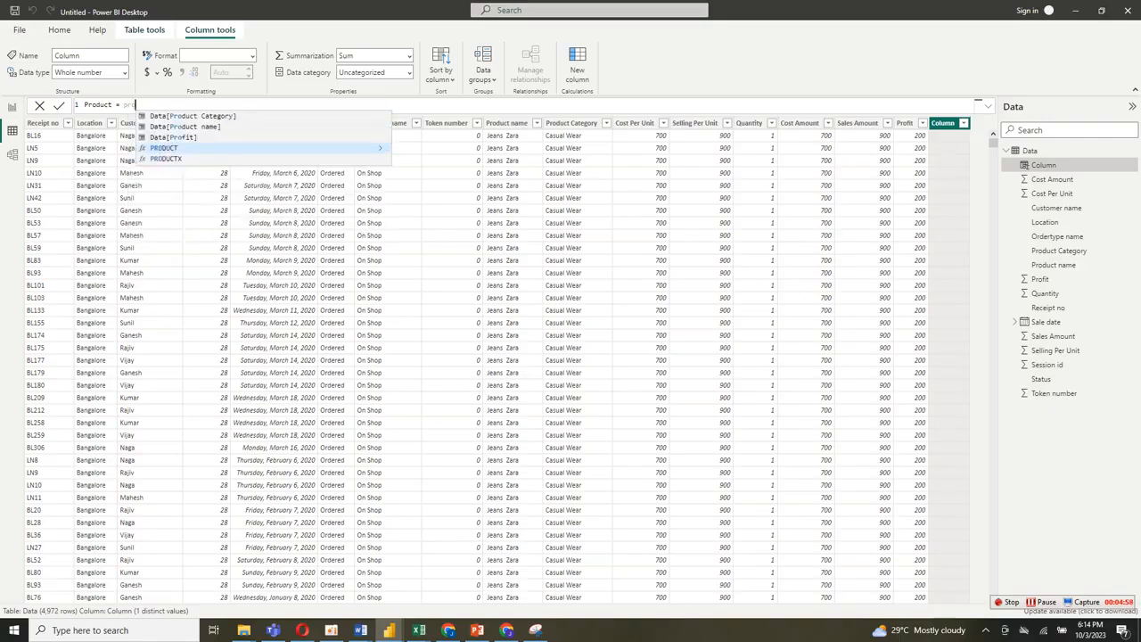
click(200, 127)
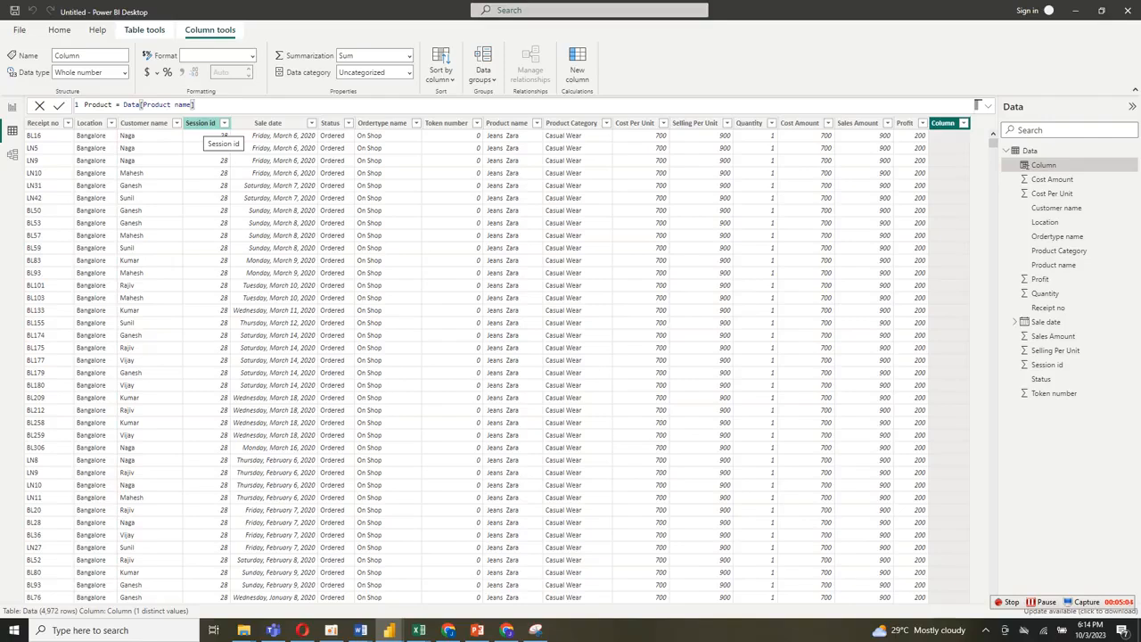
text(&)
text(" " &)
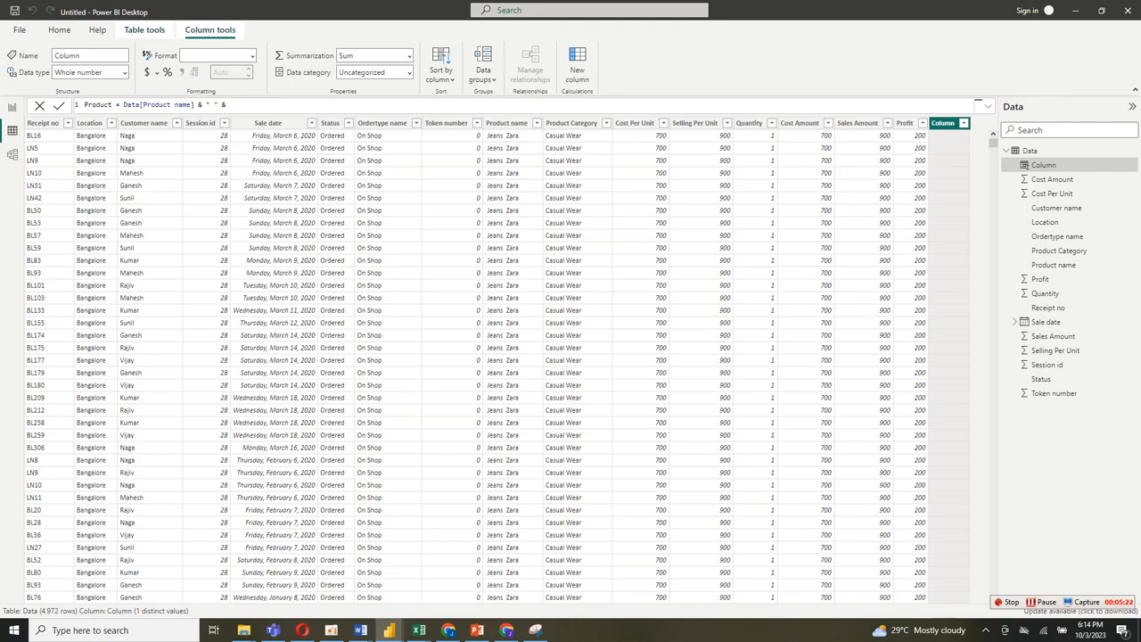
text(prod)
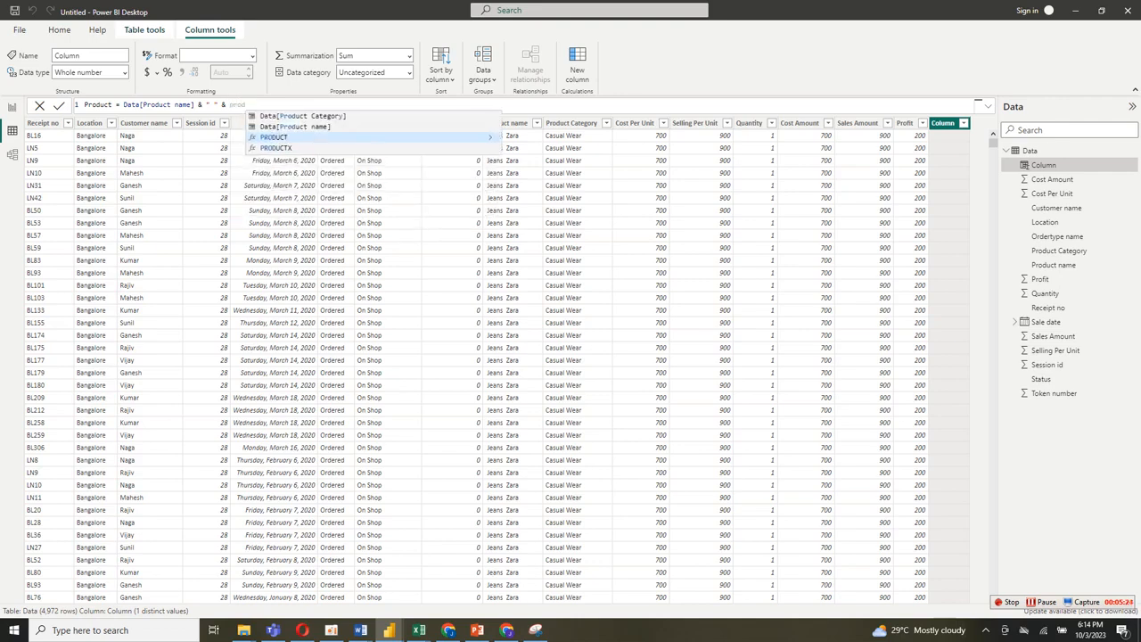
click(301, 117)
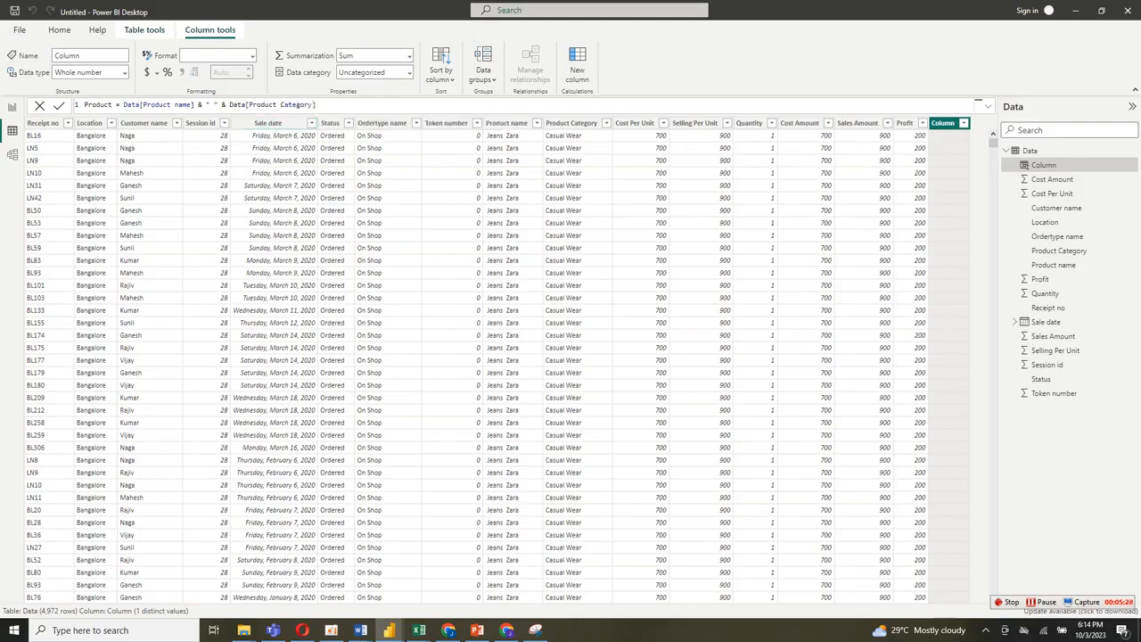
key(Return)
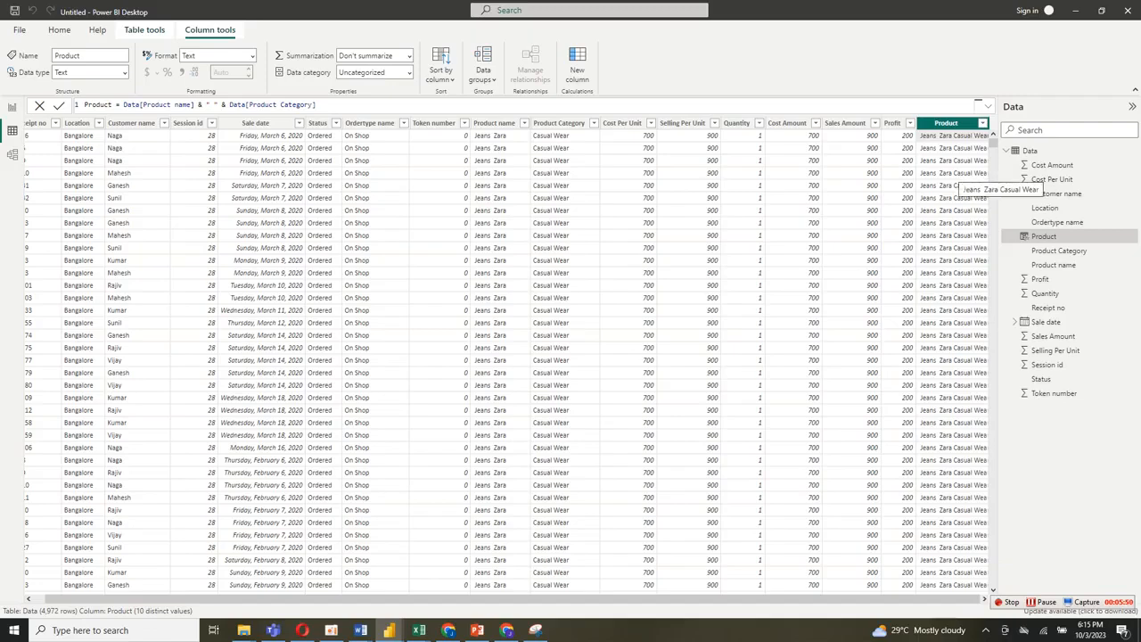
In the report view, create a new measure named Total in the Data table
click(13, 106)
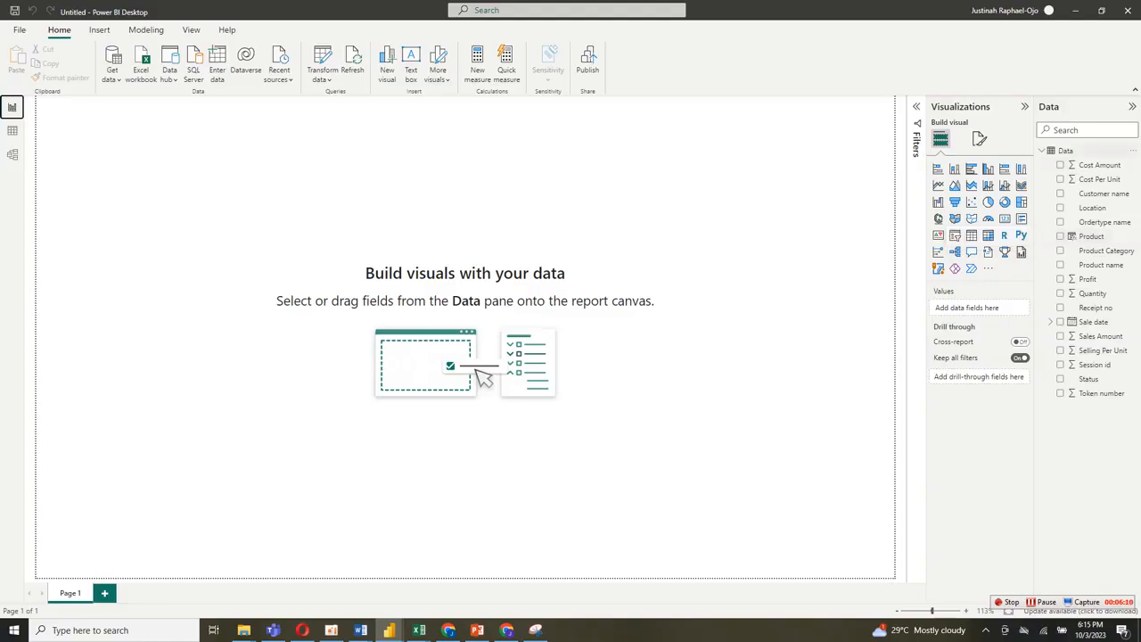
right_click(1063, 150)
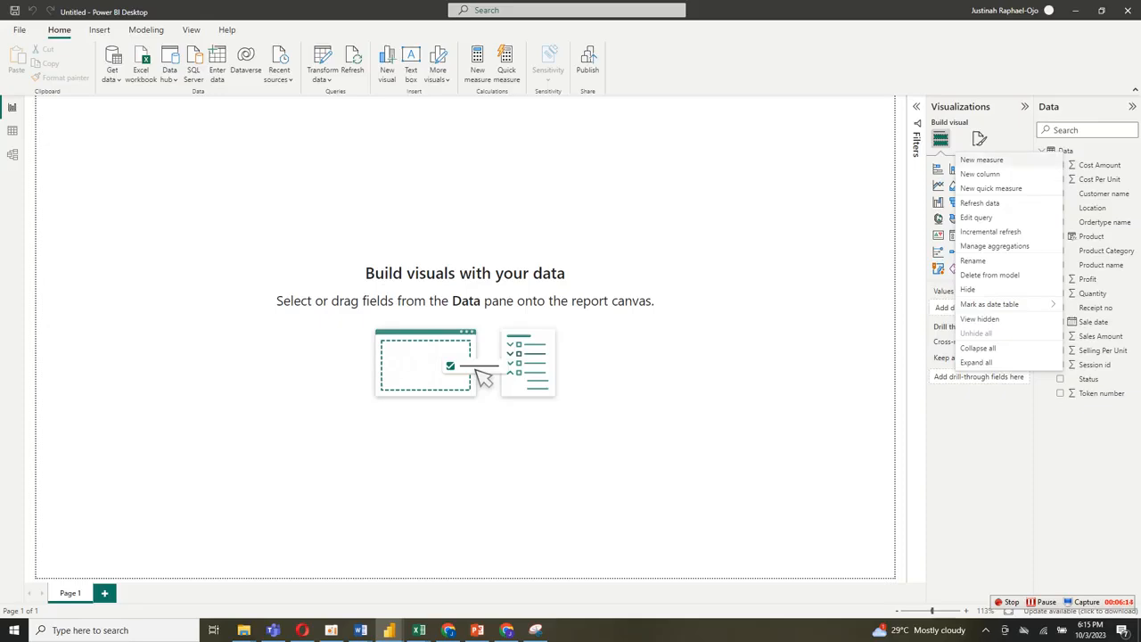
click(981, 160)
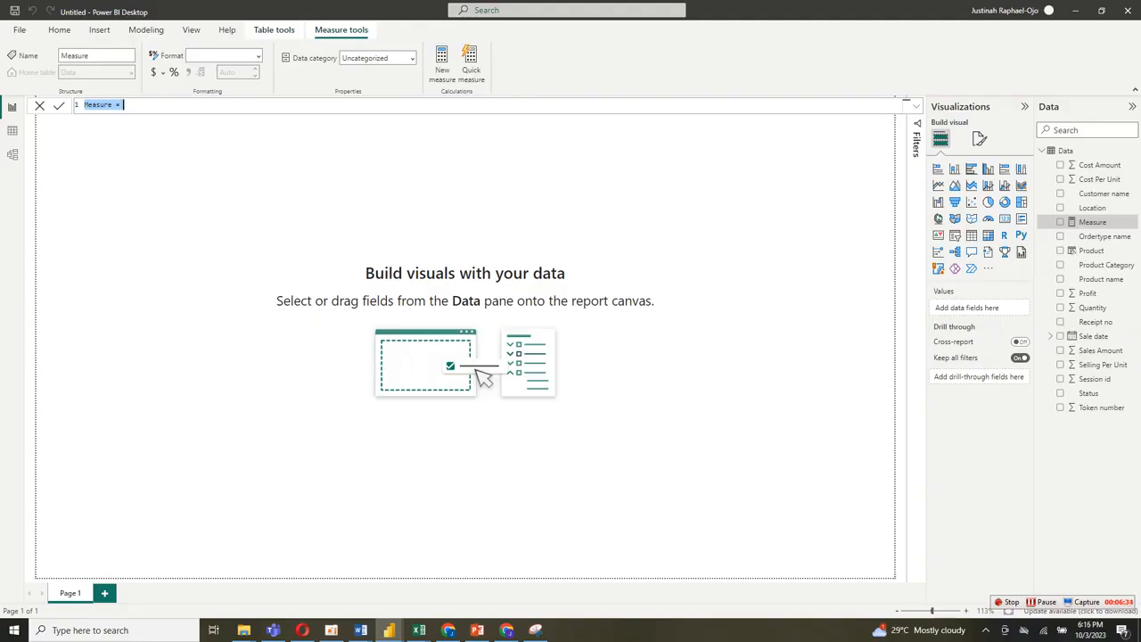
text(t)
text(Total )
text(=)
Define the Total measure as the SUM of Data[Sales Amount]
text(sum)
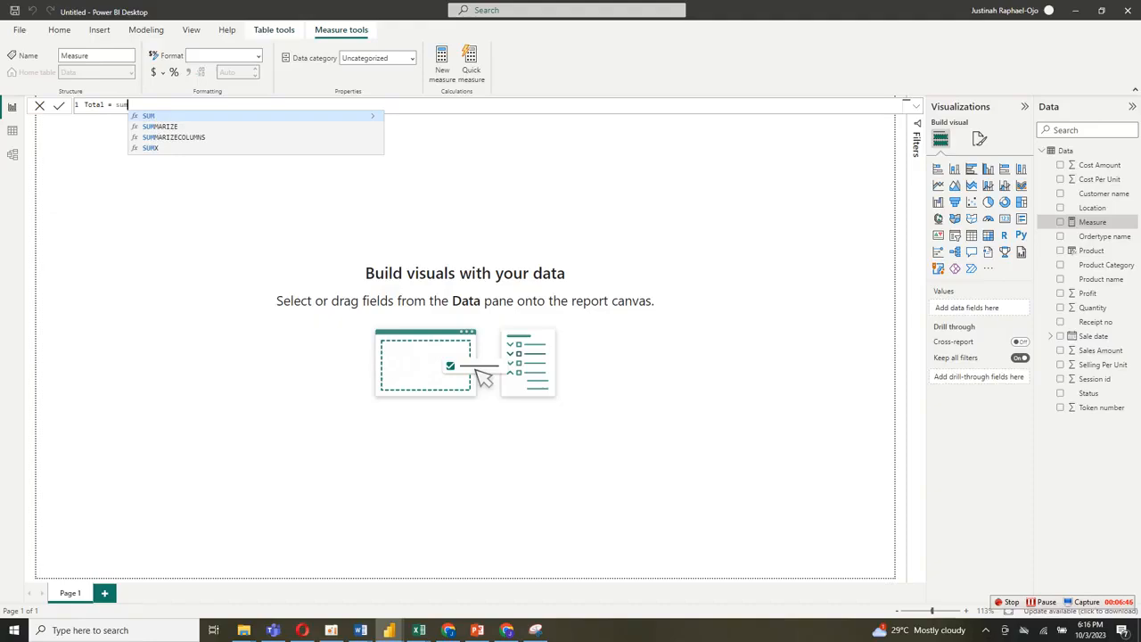
text((Data)
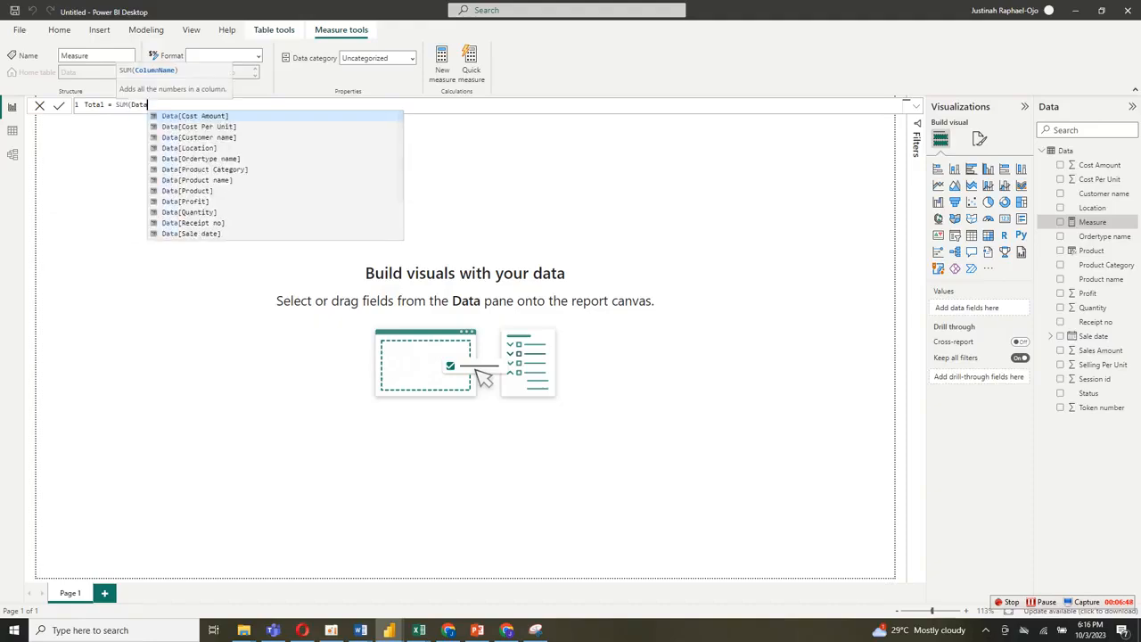
key(BackSpace)
key(BackSpace)
key(BackSpace)
key(BackSpace)
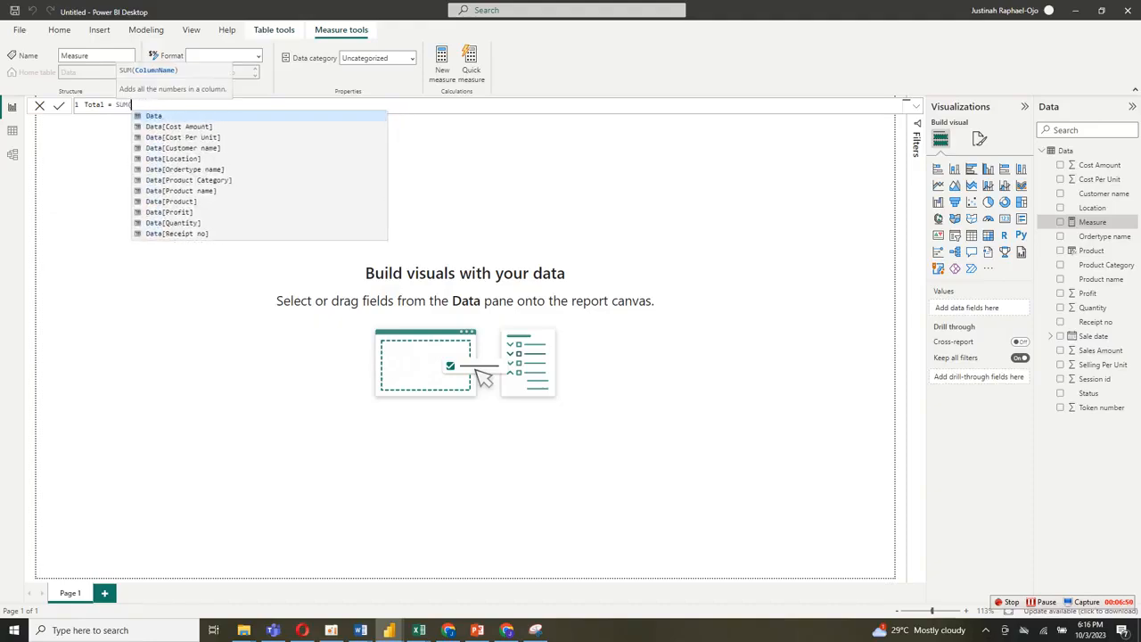
text(sa)
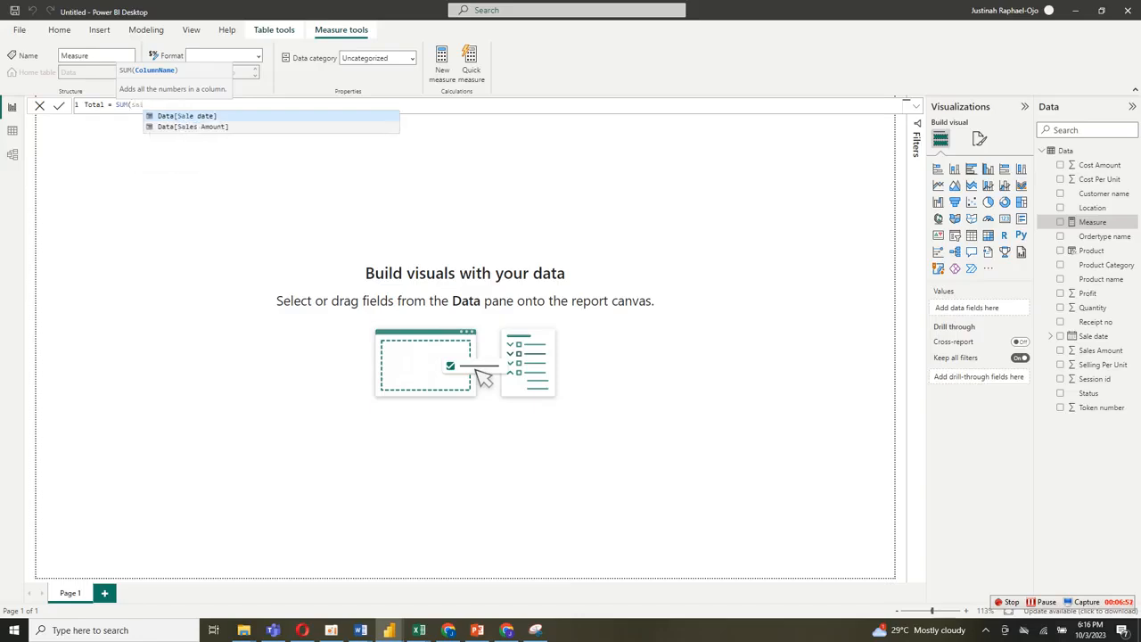
text(l)
key(Down)
key(Tab)
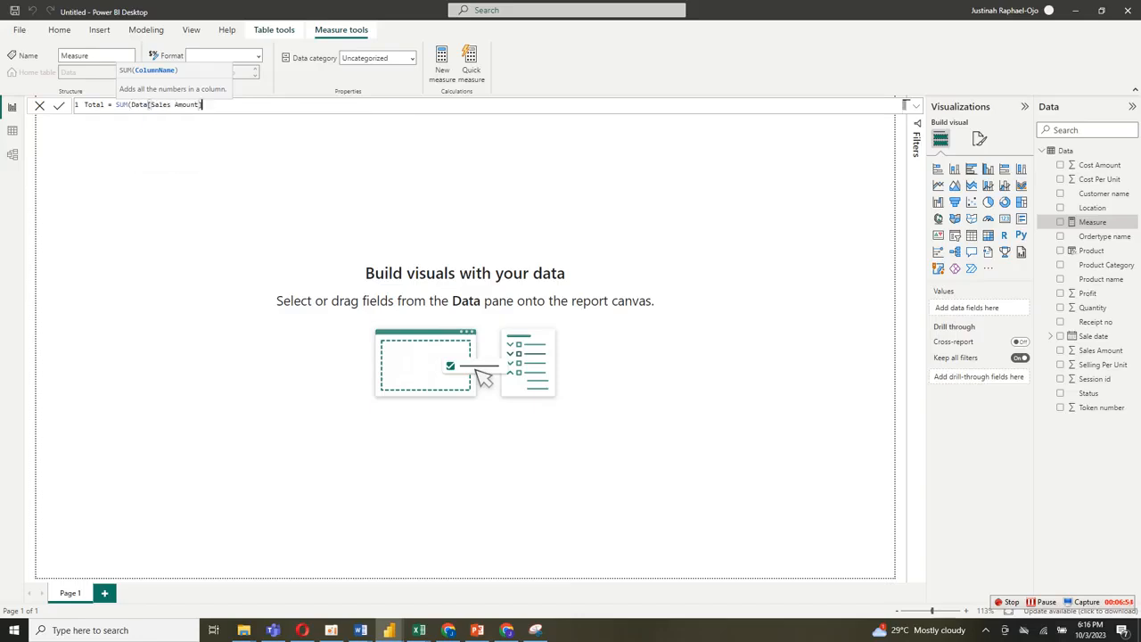
double_click(218, 152)
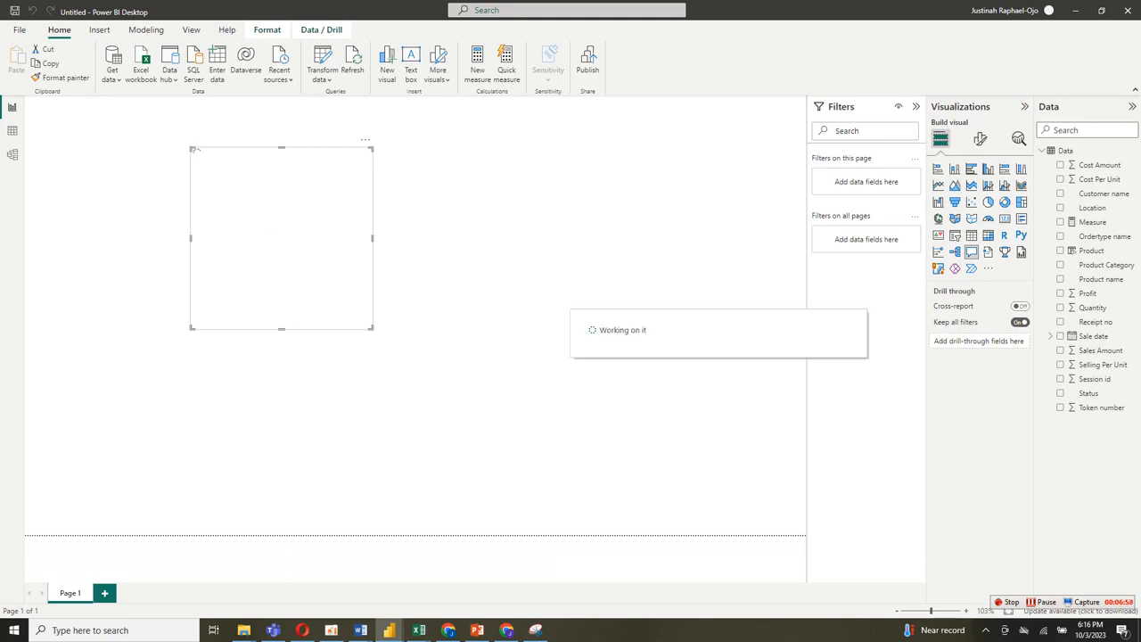
click(365, 139)
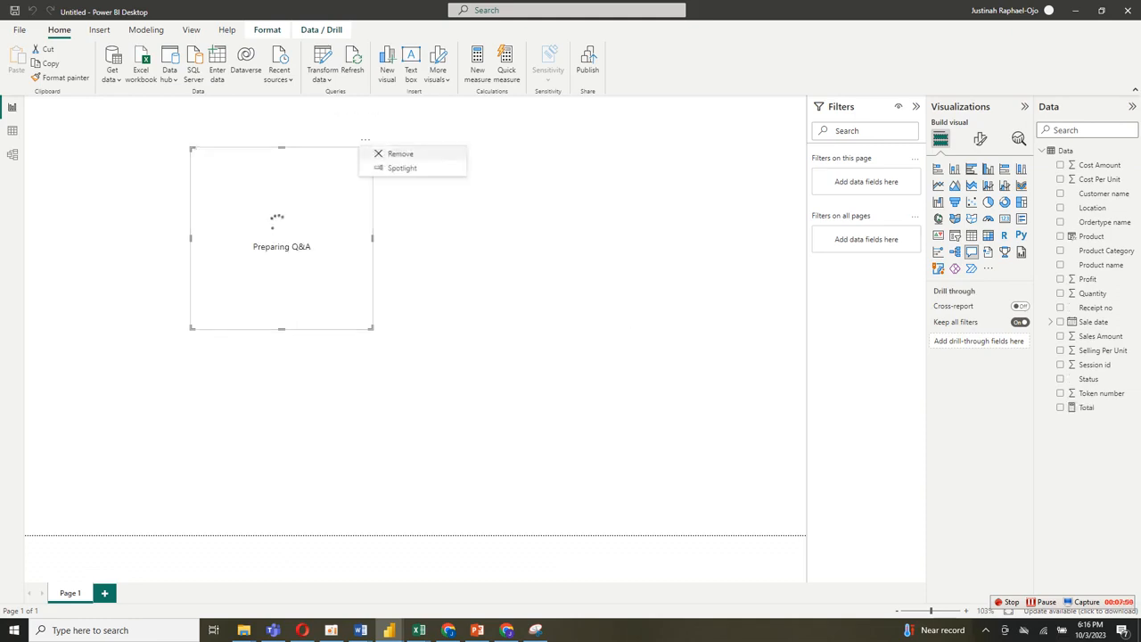
click(399, 153)
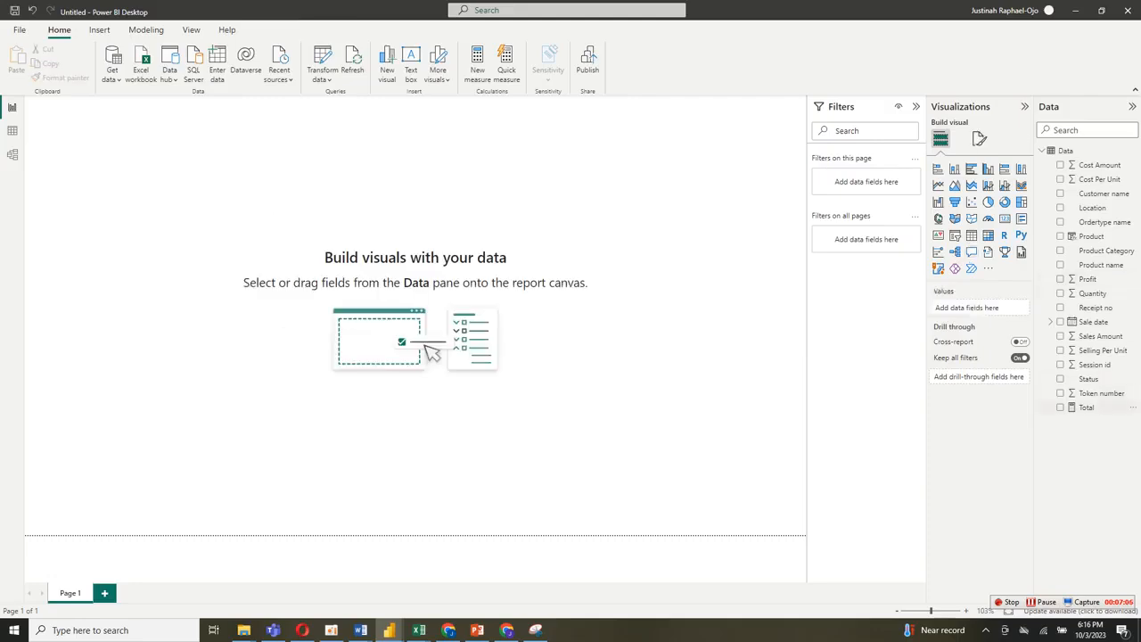
Rename the Total measure as Total sales in its formula
click(1086, 407)
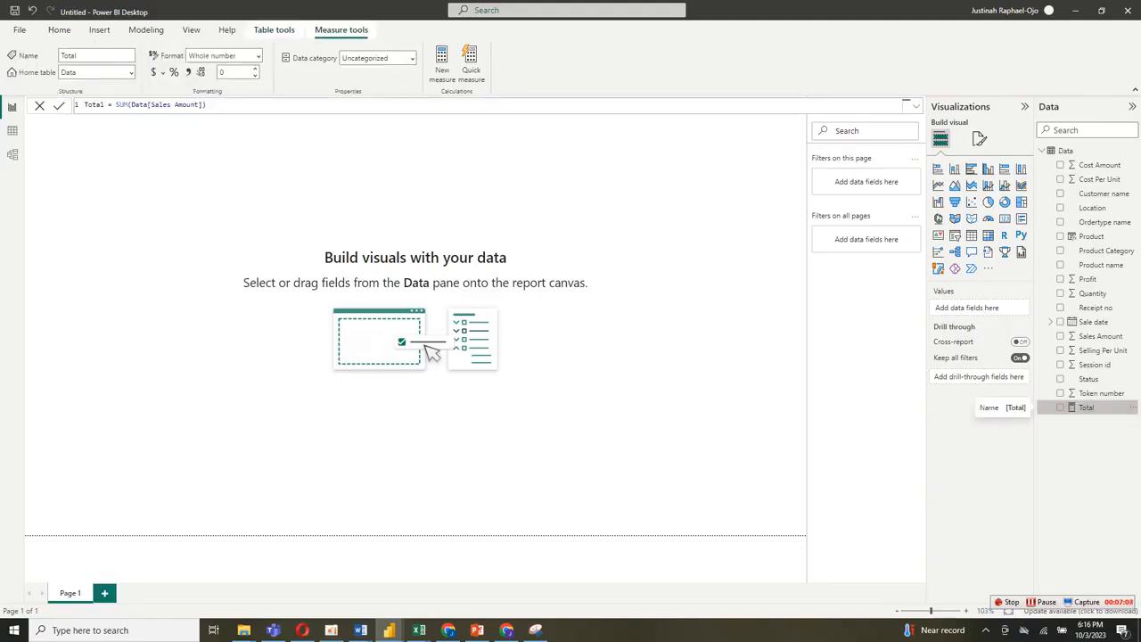
click(105, 106)
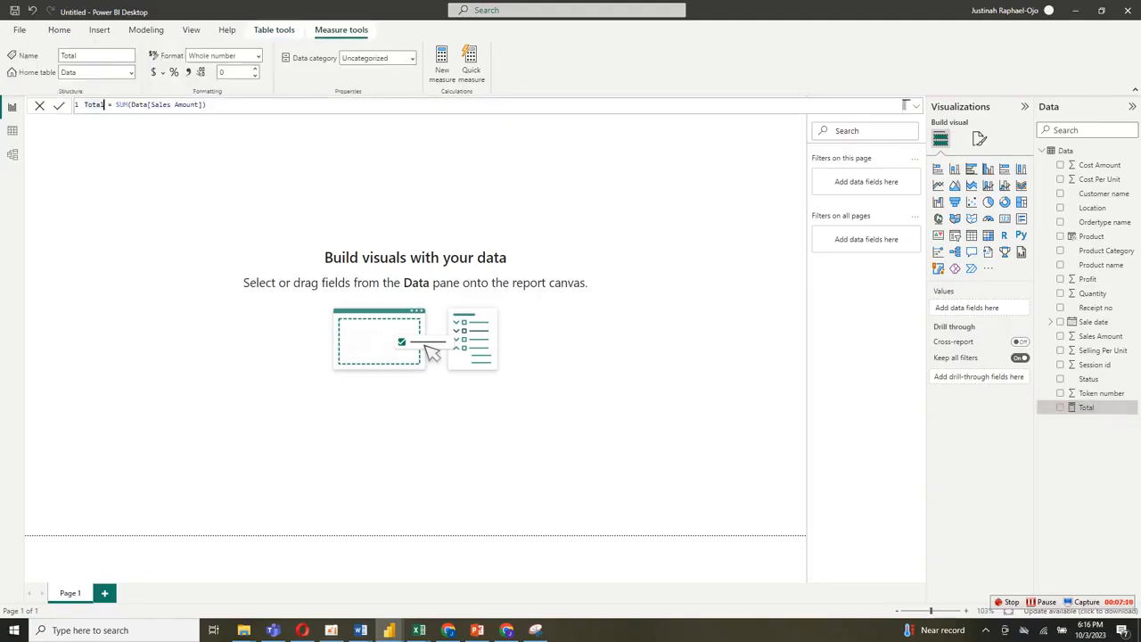
text(sales)
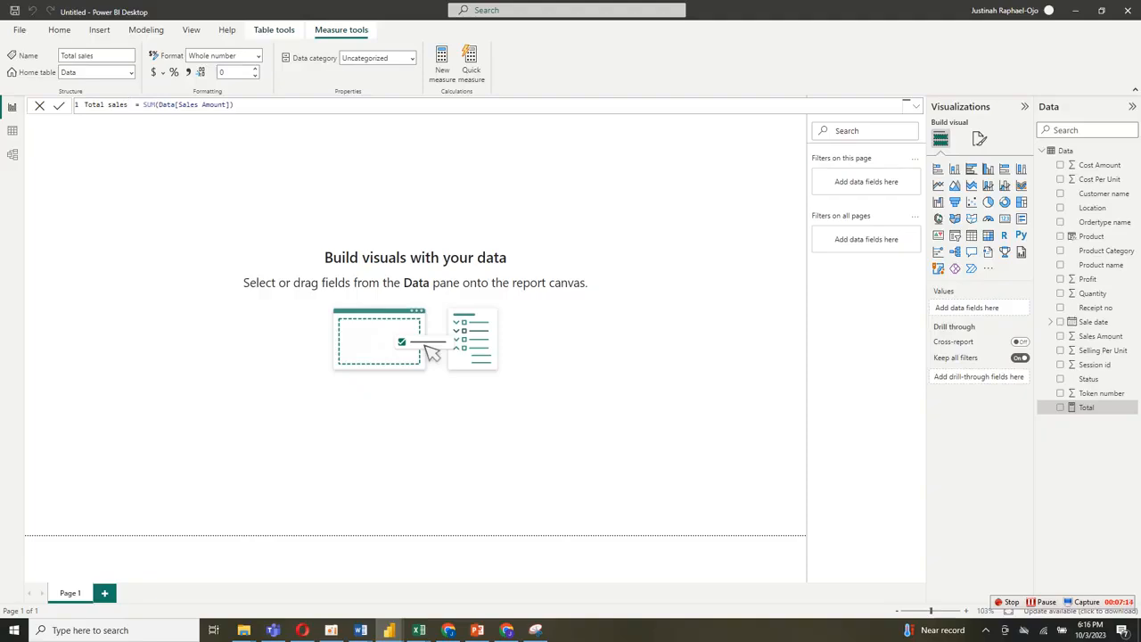
key(Return)
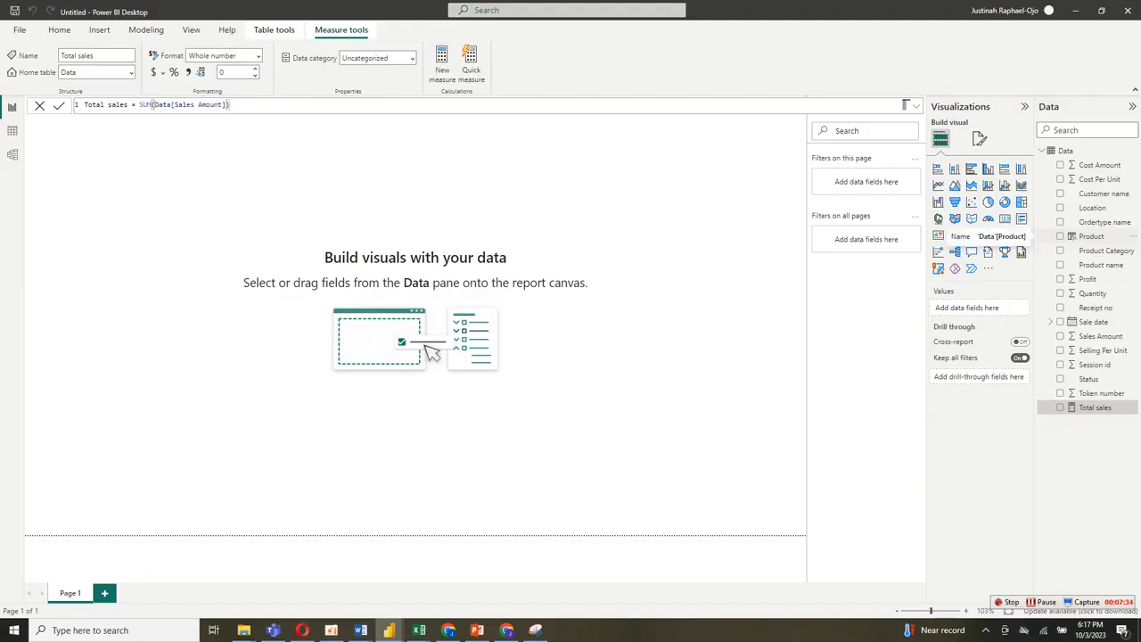
Review the formula of the Product calculated column and select the Total sales measure for comparison
click(1091, 236)
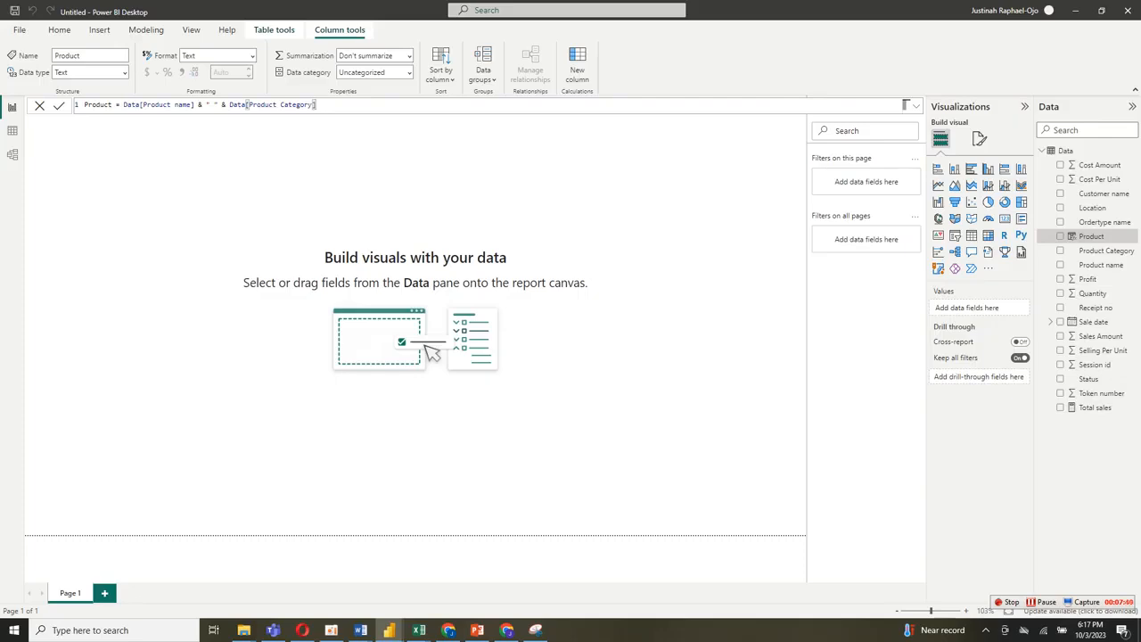
click(1094, 407)
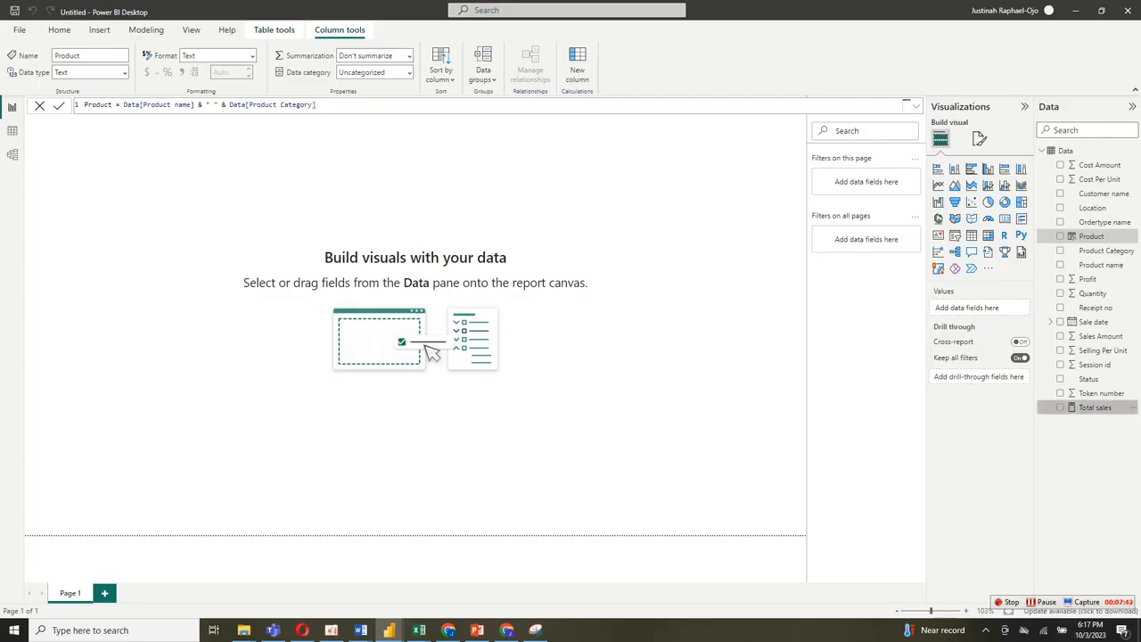